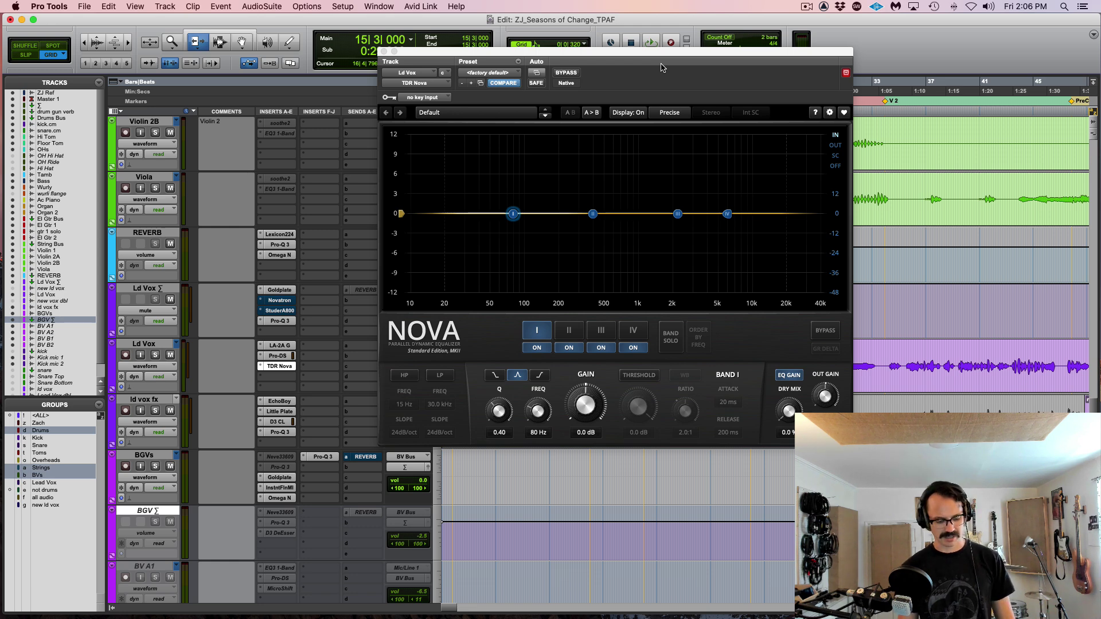
Audition the unprocessed lead vocal and enable the Nova high-pass filter at 150 Hz.
key("space")
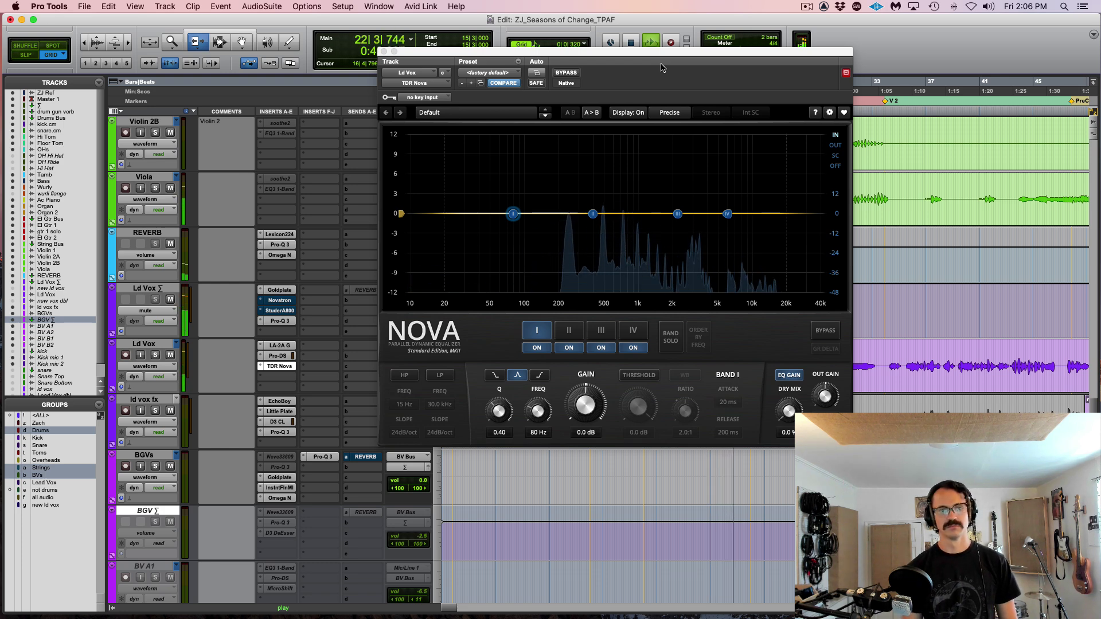
key("space")
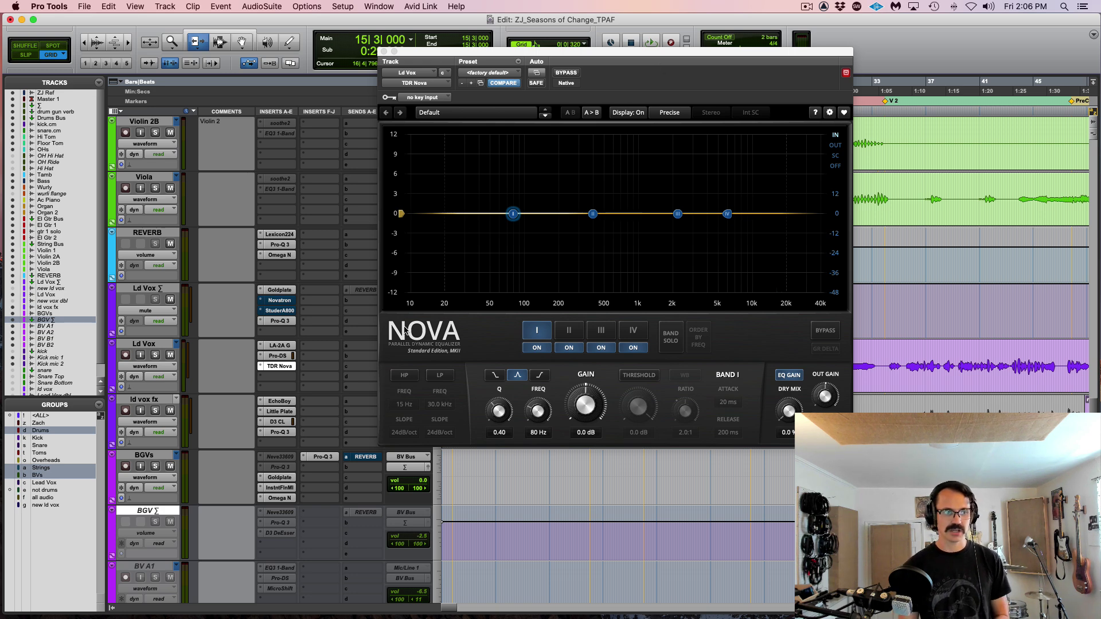
left_click(406, 376)
left_click_drag(407, 410, 407, 366)
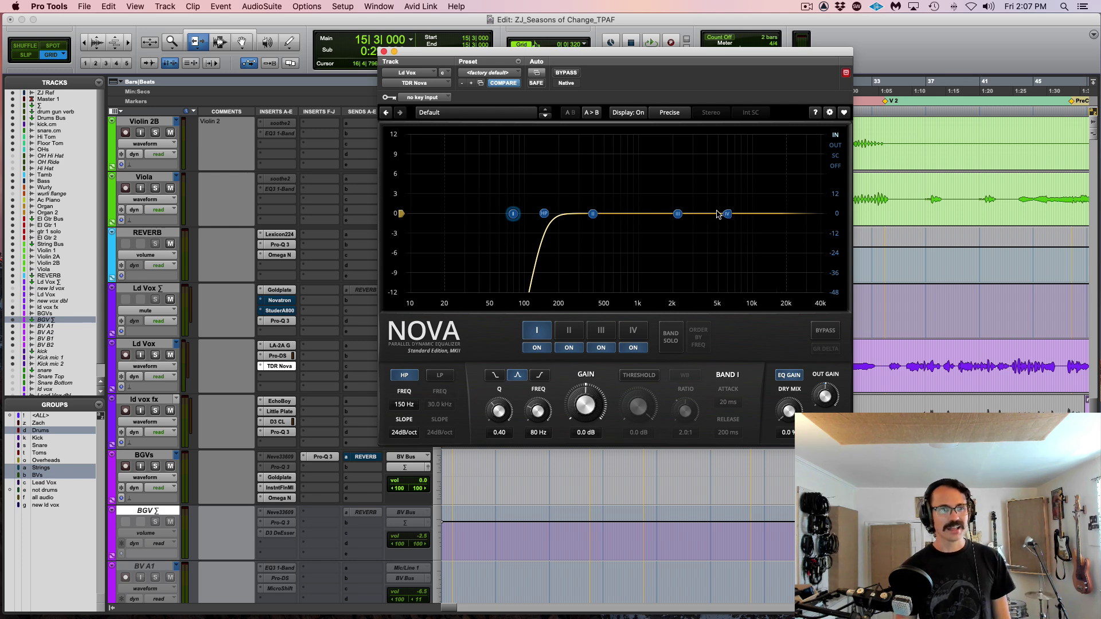
Boost the band IV high shelf by 15 dB and set its frequency to 10.0 kHz.
left_click_drag(728, 214, 749, 135)
left_click(584, 433)
type("15")
key("Return")
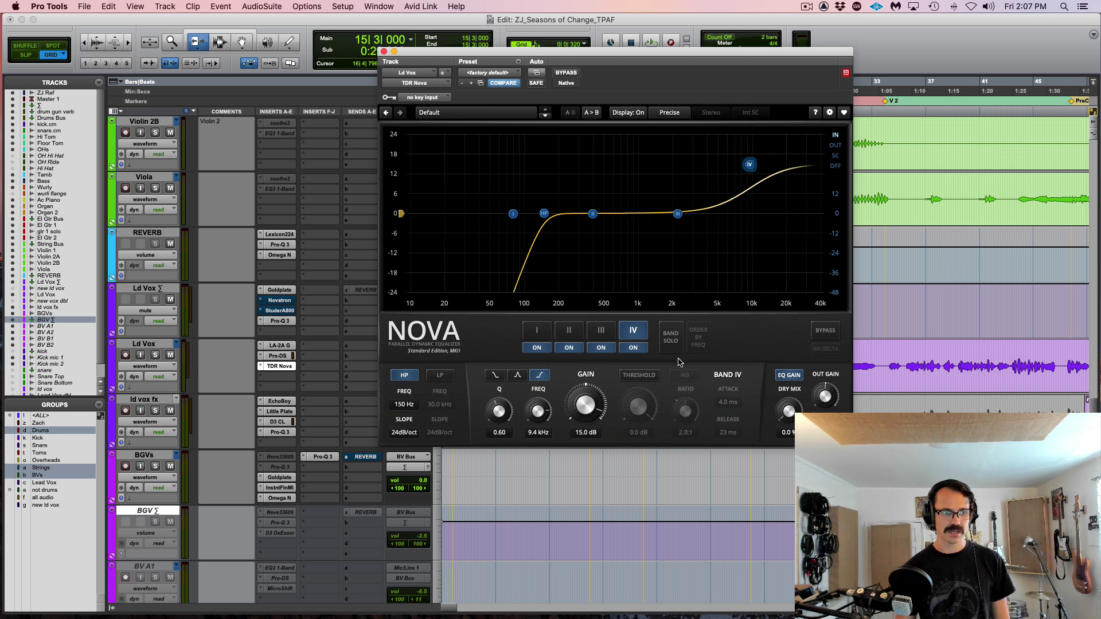
left_click_drag(538, 414, 538, 408)
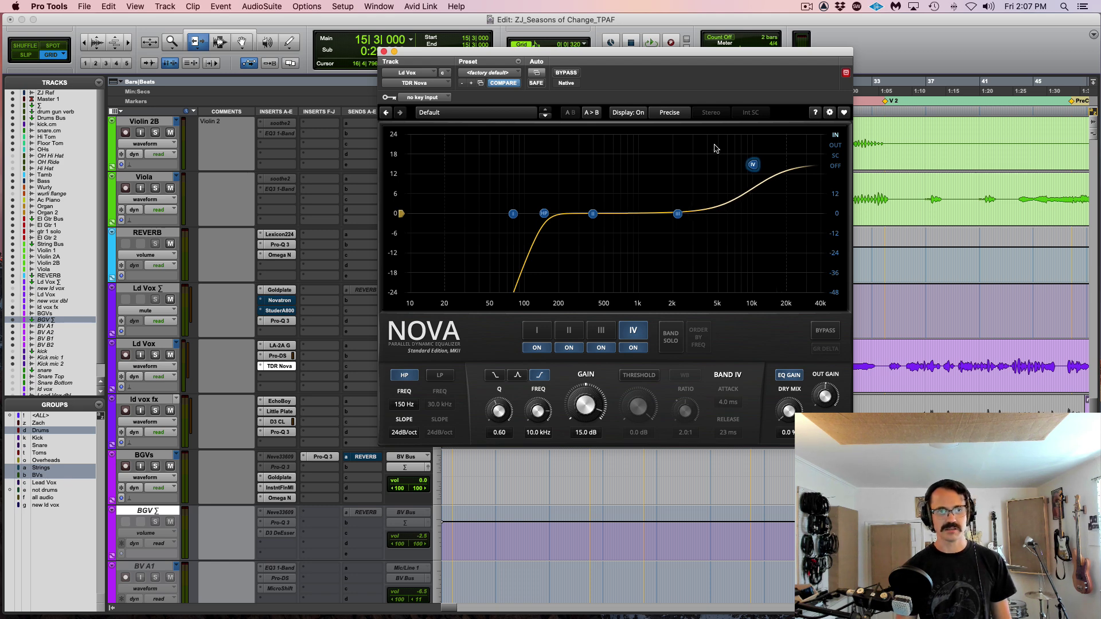
Play the lead vocal and compare it with the TDR Nova EQ active and bypassed.
key("space")
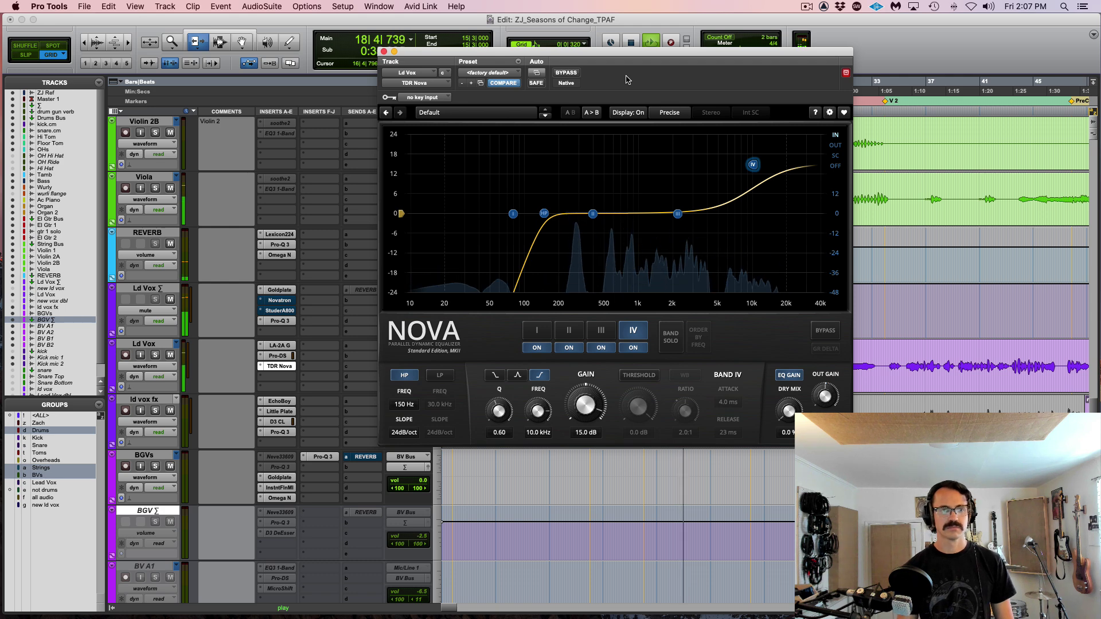
key("space")
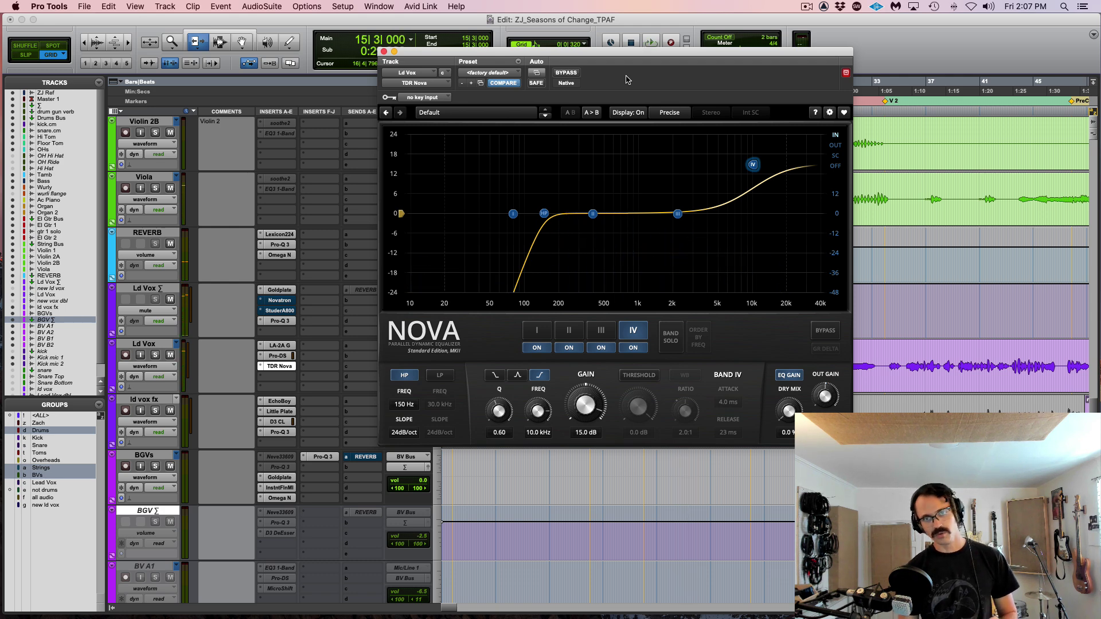
left_click(566, 72)
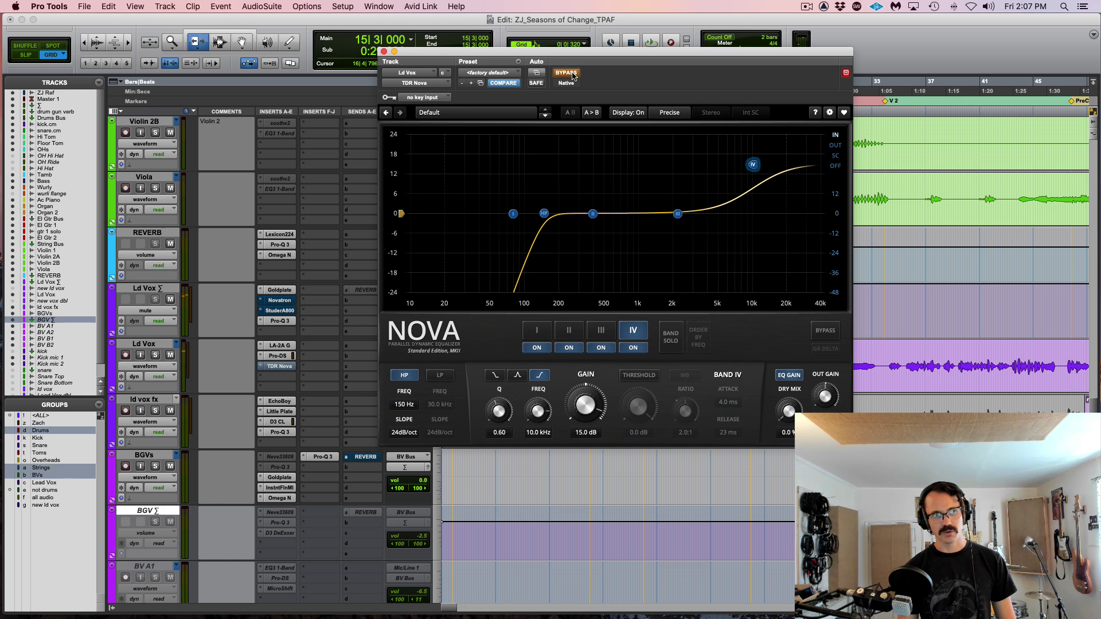
key("space")
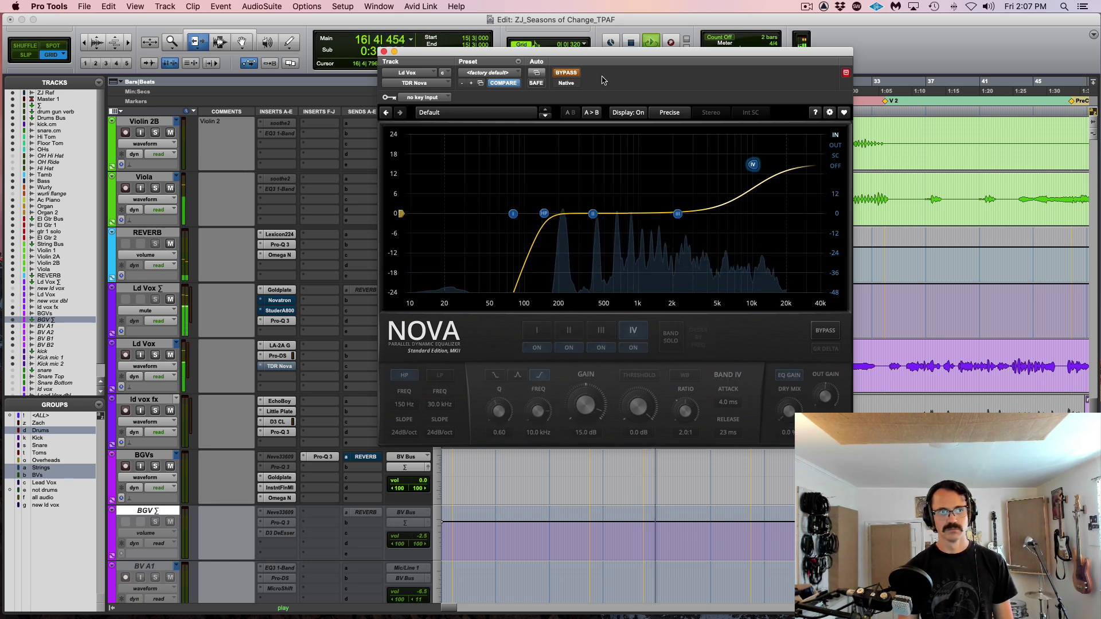
left_click(569, 73)
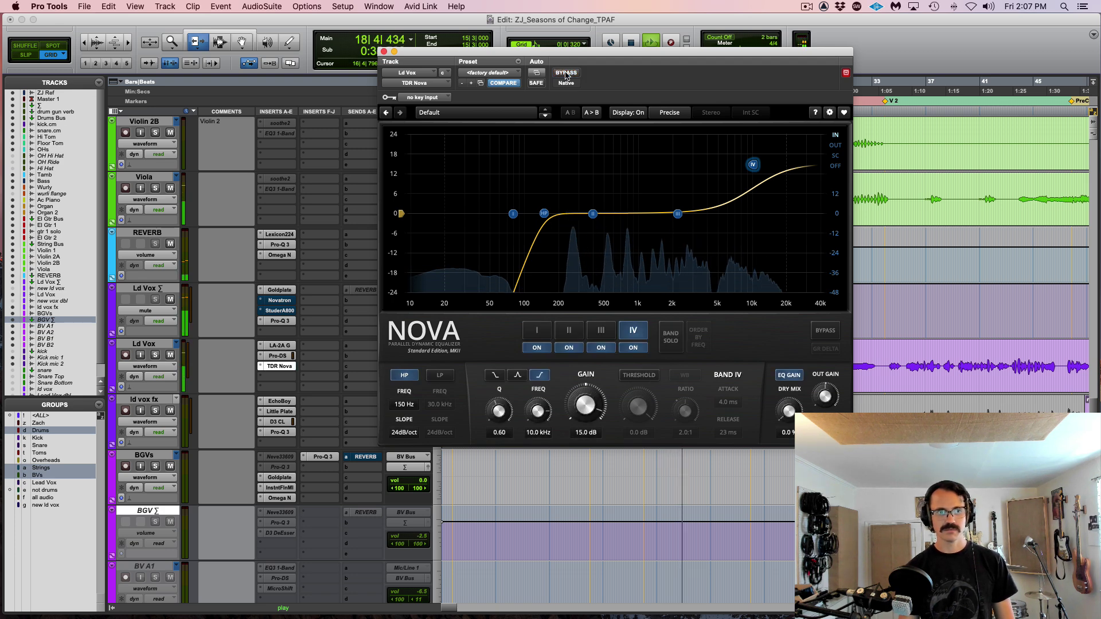
key("space")
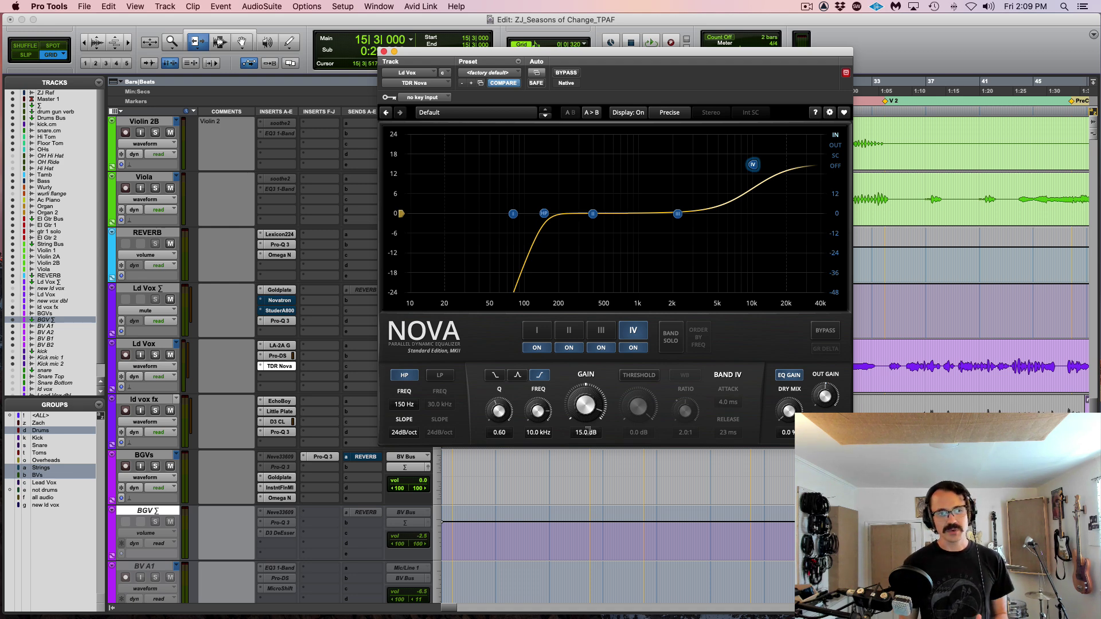
Set the gain of the band IV high shelf to 9 dB.
double_click(587, 434)
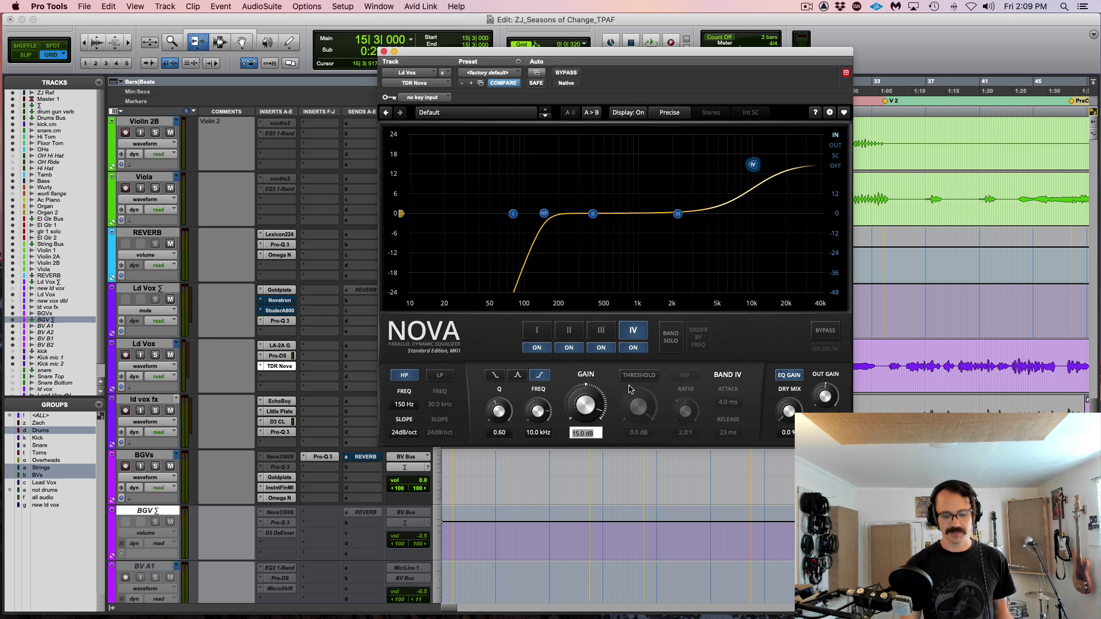
type("9")
key("Return")
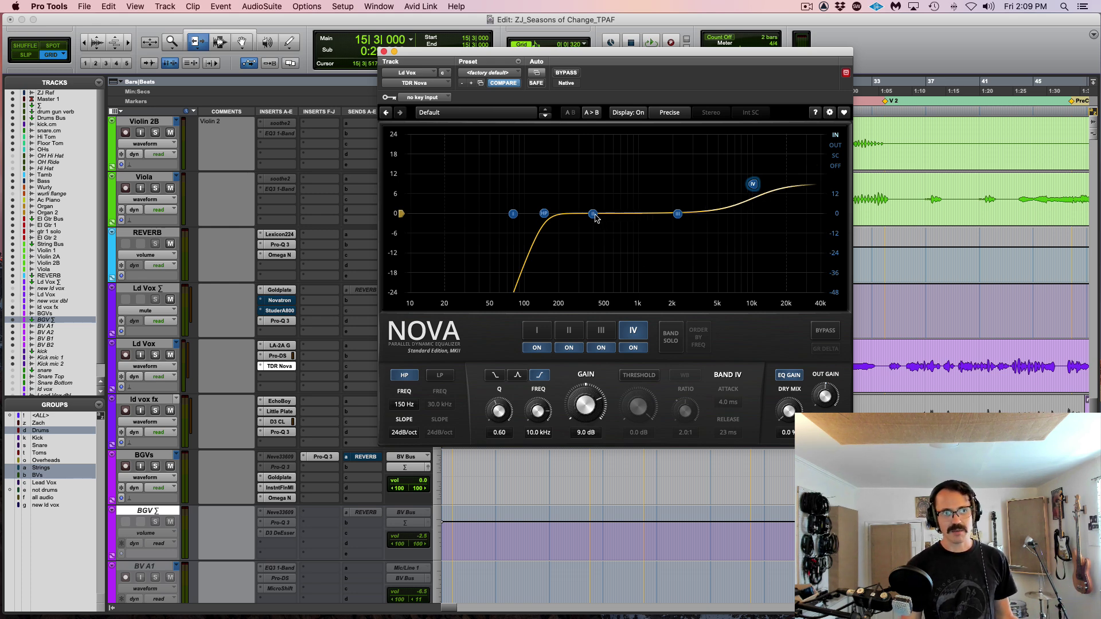
Move band II to 300 Hz with a Q of 1.30 and enable its dynamic threshold at about -14.6 dB.
left_click_drag(593, 215, 579, 216)
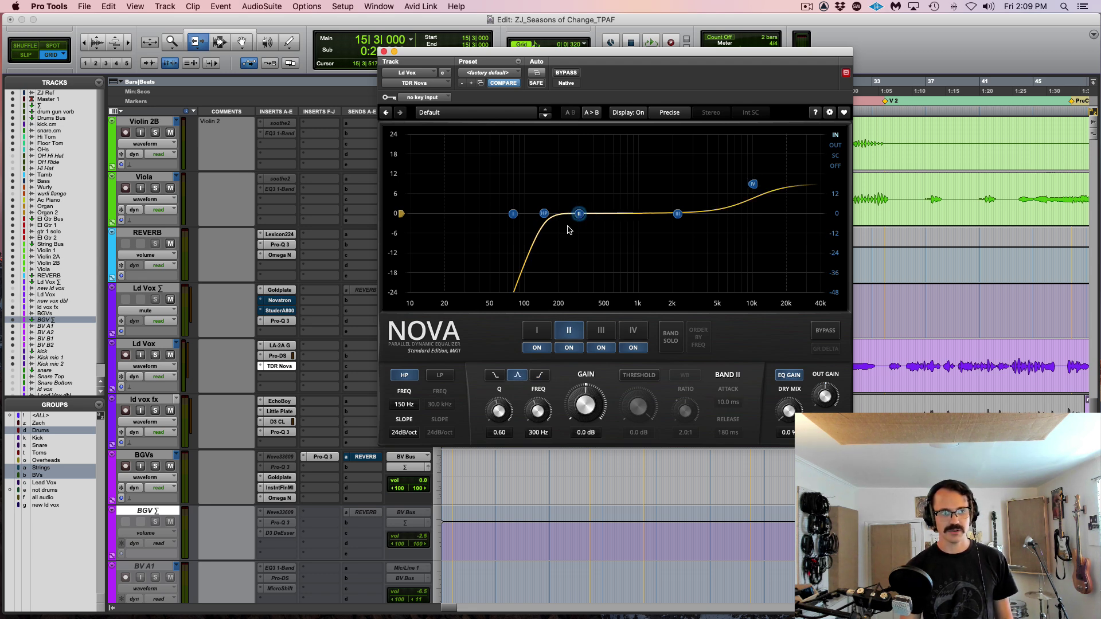
left_click_drag(499, 418, 498, 403)
left_click(651, 377)
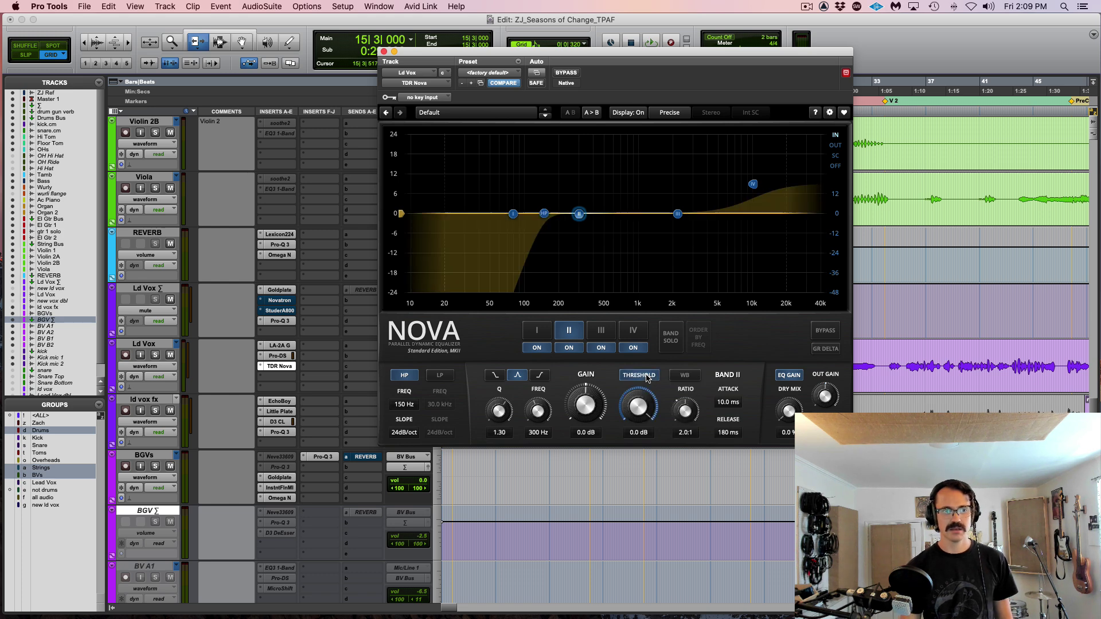
left_click_drag(641, 406, 637, 431)
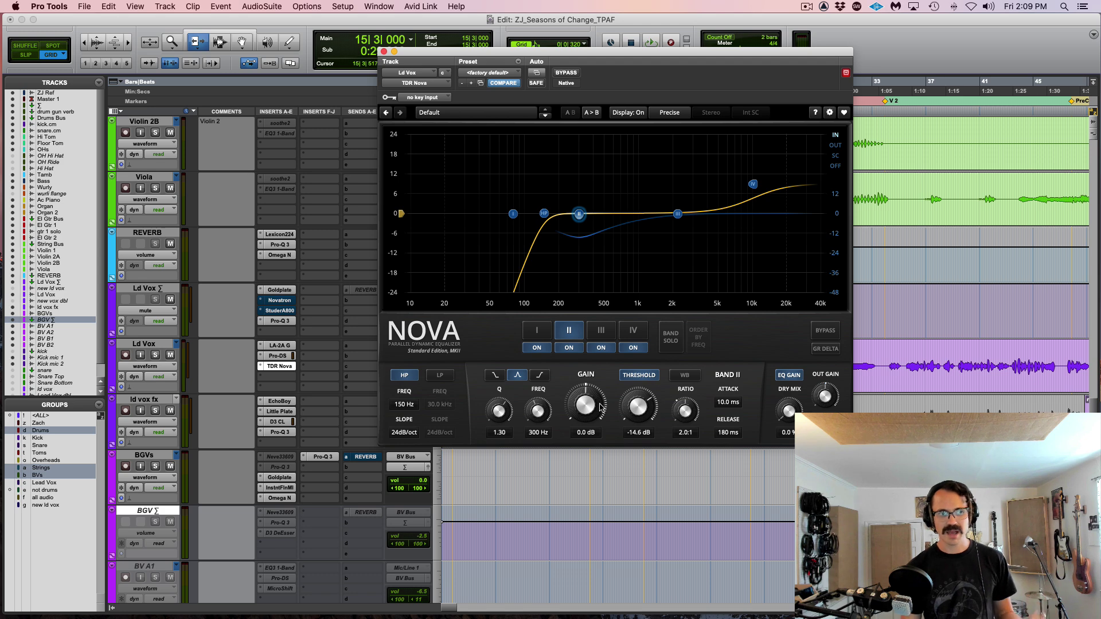
Fine-tune band II during playback to a Q of 1.73 and a threshold of -13.2 dB.
key("space")
left_click_drag(641, 413, 642, 402)
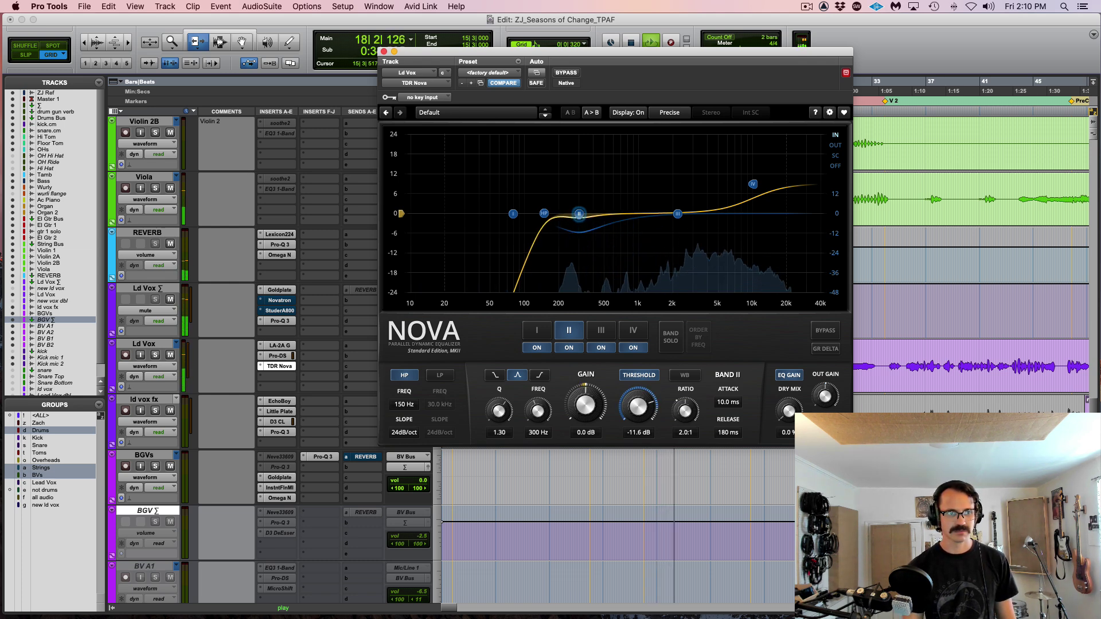
left_click_drag(499, 411, 499, 400)
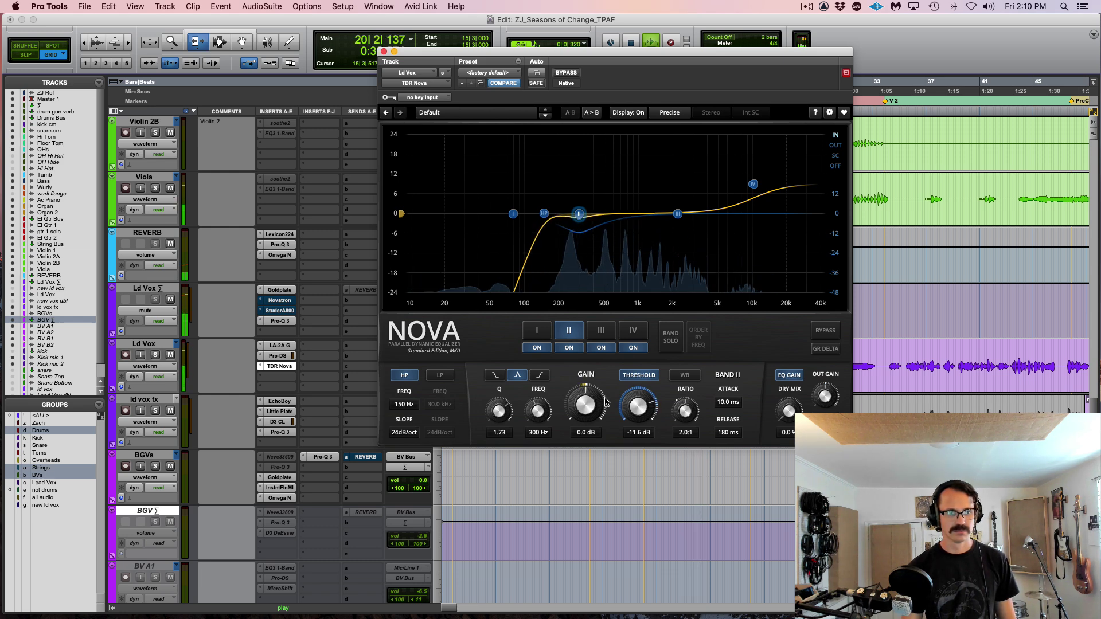
left_click_drag(628, 396, 628, 406)
key("space")
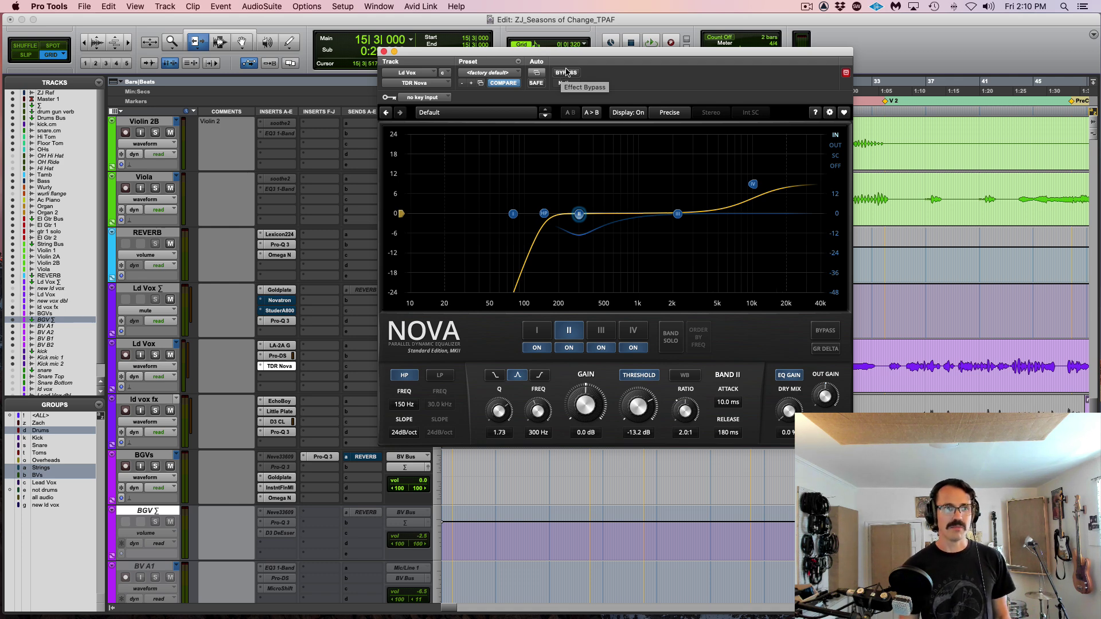
Compare the vocal with Nova bypassed and active to hear the dynamic low-mid control.
left_click(566, 73)
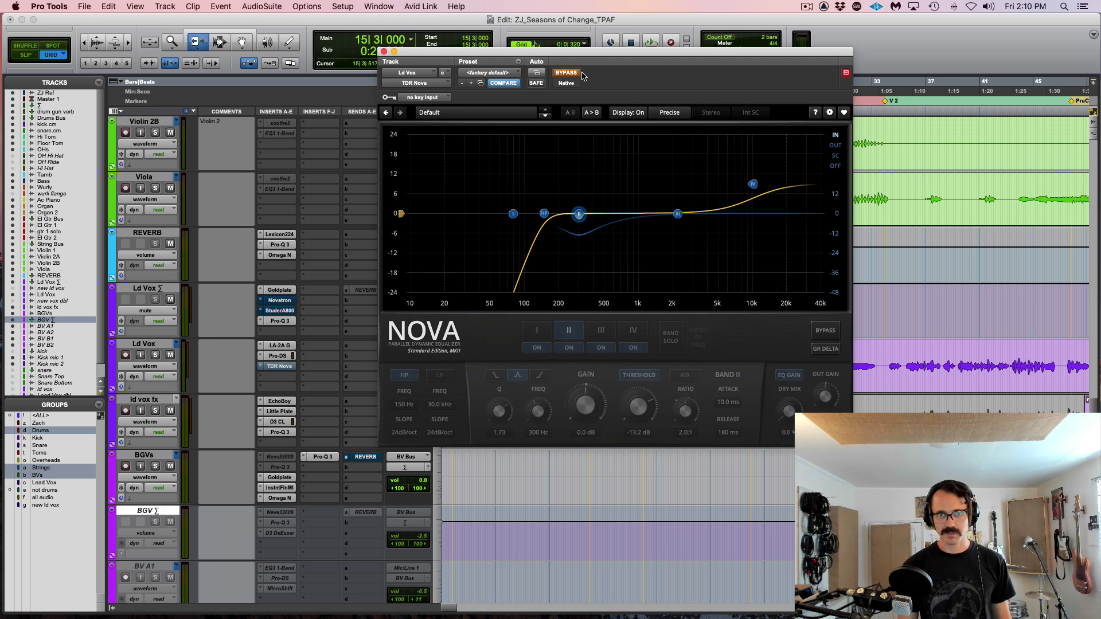
key("space")
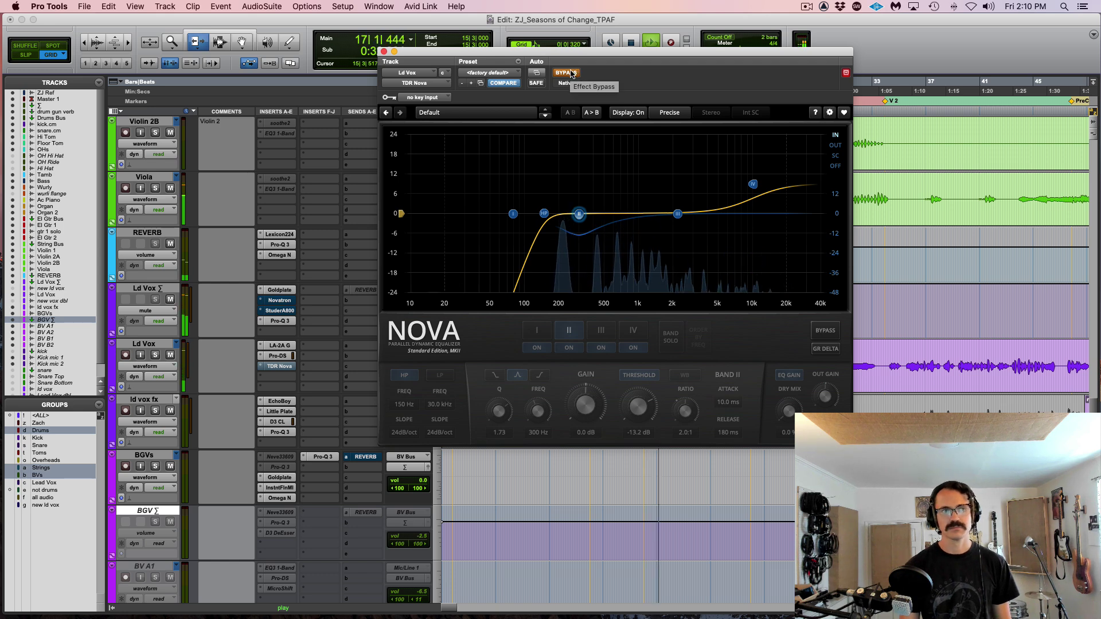
left_click(565, 73)
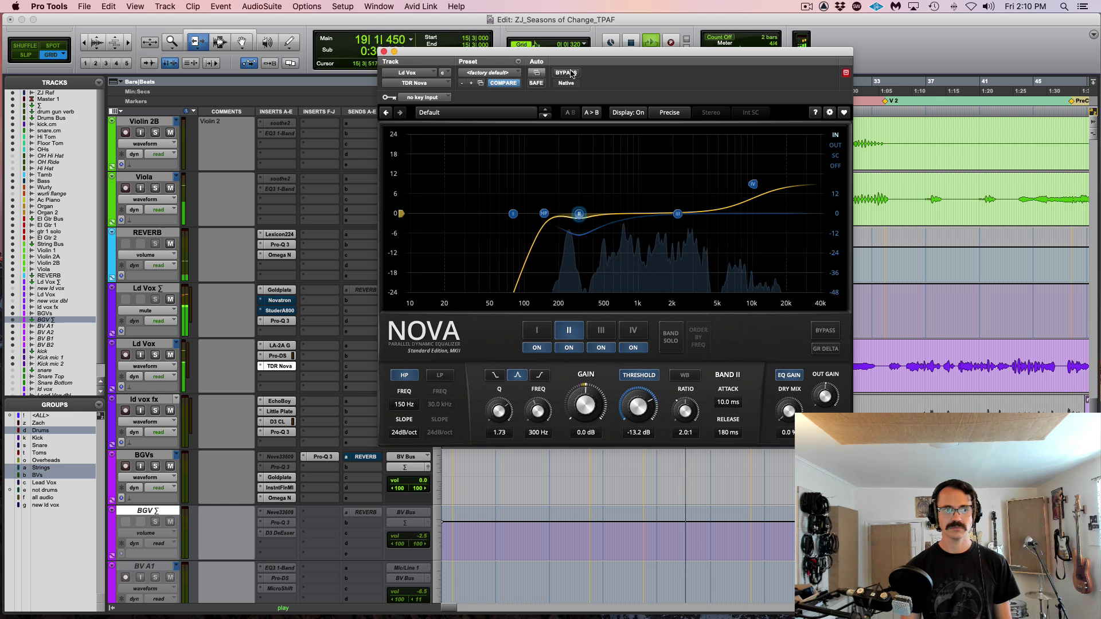
key("space")
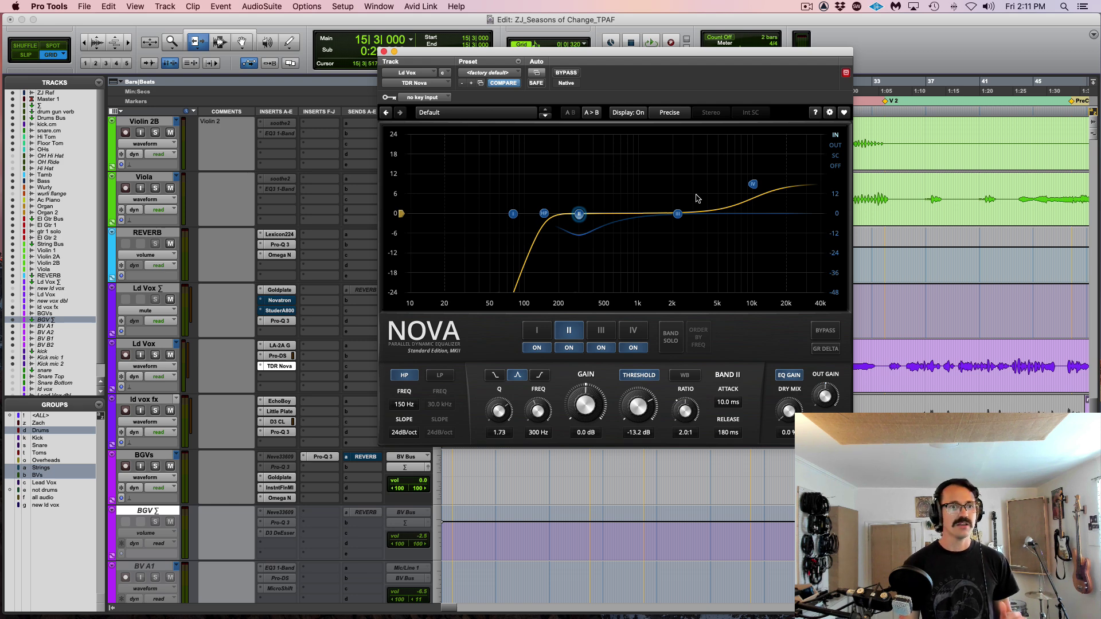
Move band III to 3.1 kHz with a Q of 1.92 and enable its dynamic threshold at about -10.9 dB.
left_click_drag(677, 216, 695, 218)
scroll(697, 217, "down", 2)
scroll(697, 218, "down", 1)
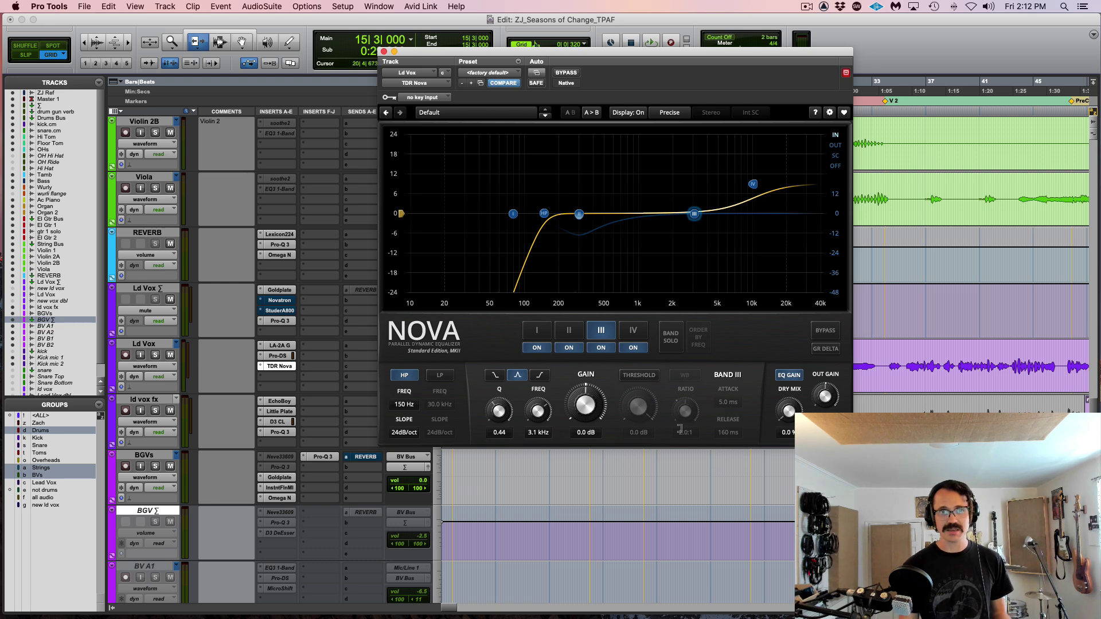
left_click(641, 376)
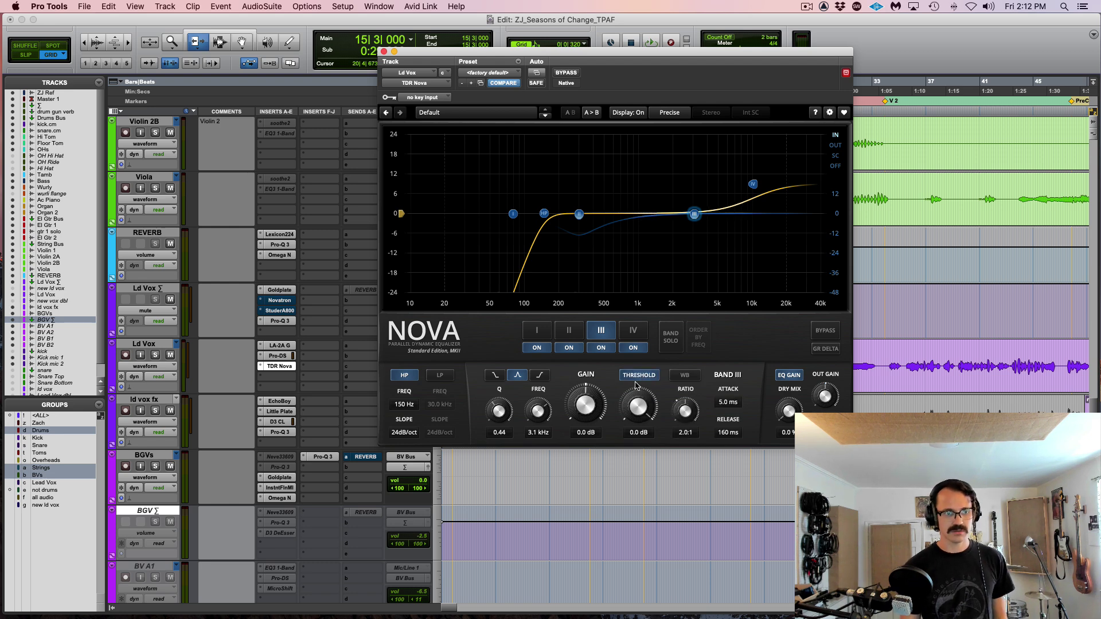
left_click_drag(635, 405, 635, 436)
left_click_drag(503, 415, 503, 395)
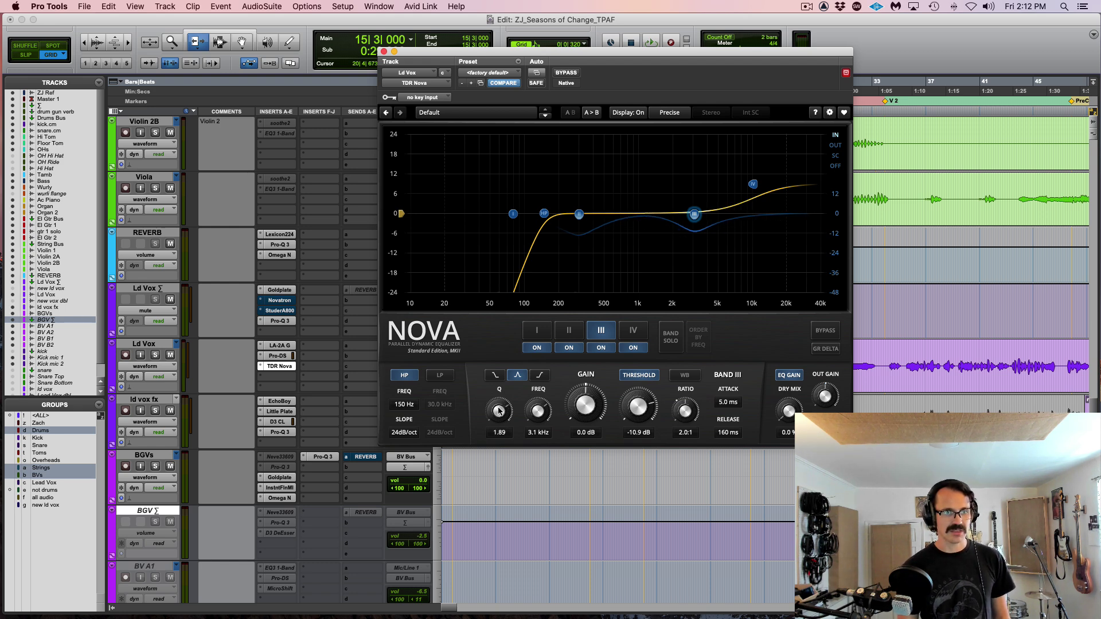
left_click_drag(501, 409, 501, 408)
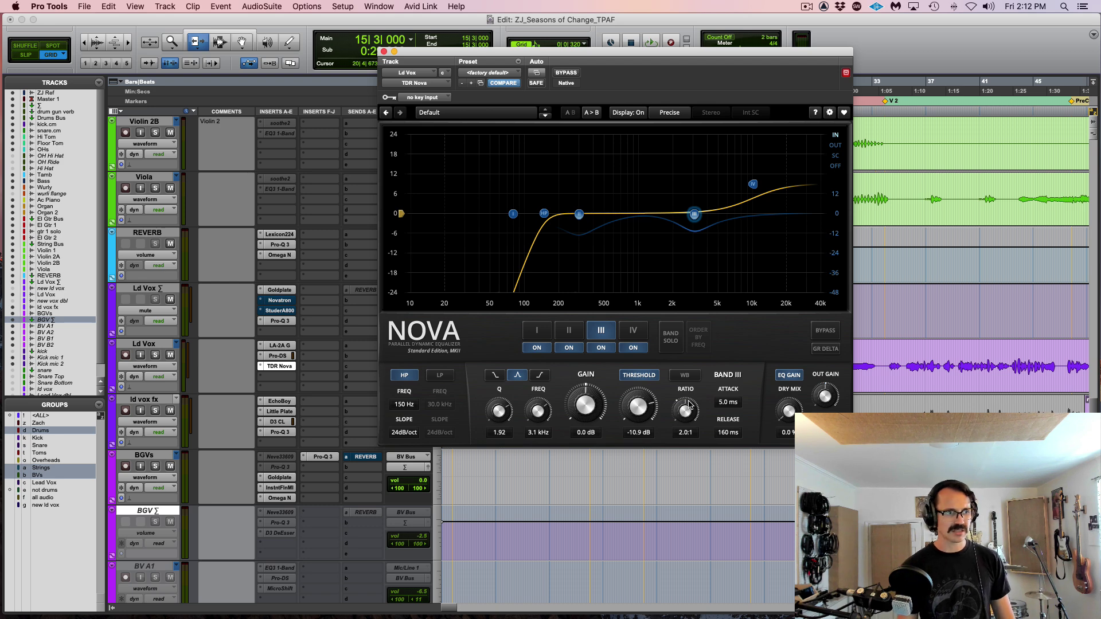
Lower the band III threshold to -15.8 dB while listening to the lead vocal.
key("space")
left_click_drag(652, 408, 638, 411)
left_click(642, 405)
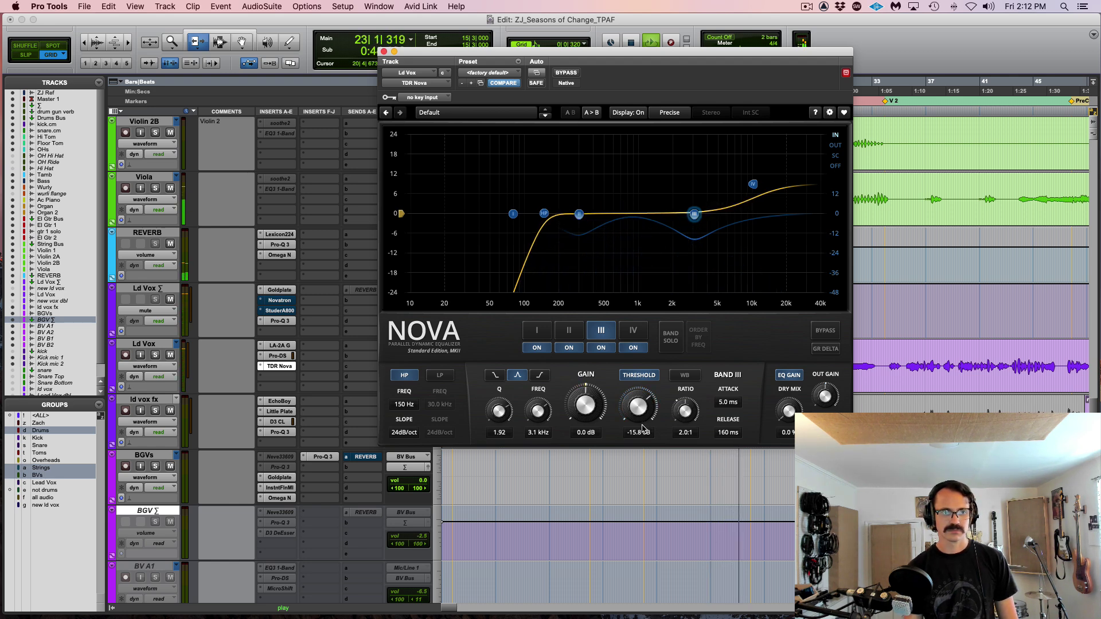
key("space")
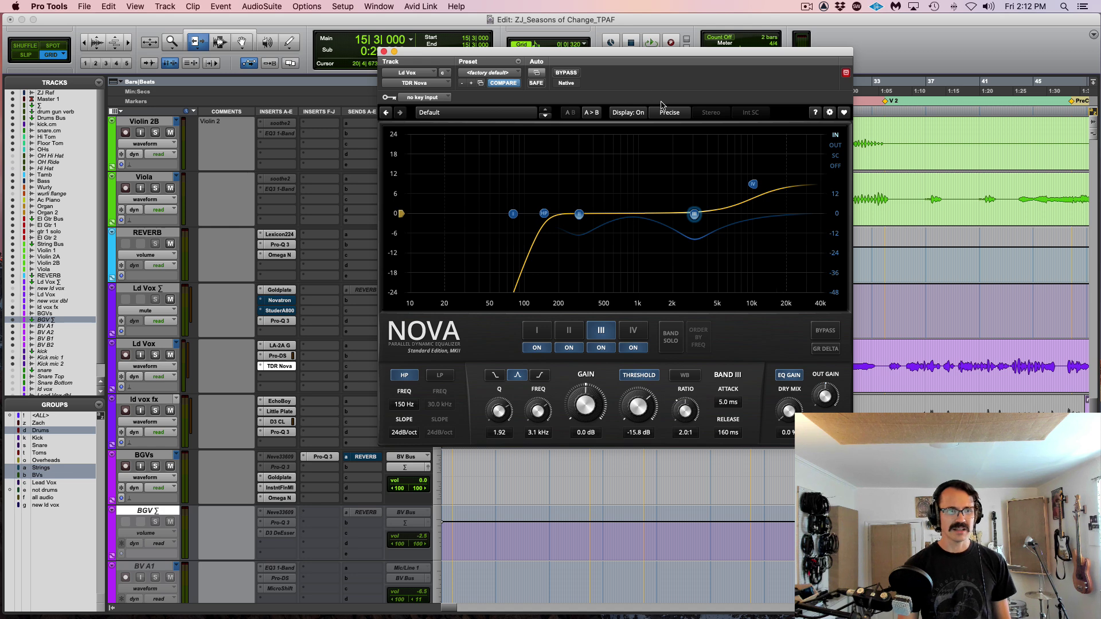
Play the lead vocal passage twice, each time switching Nova from bypassed to active to compare the full EQ and dynamic band settings.
left_click(566, 73)
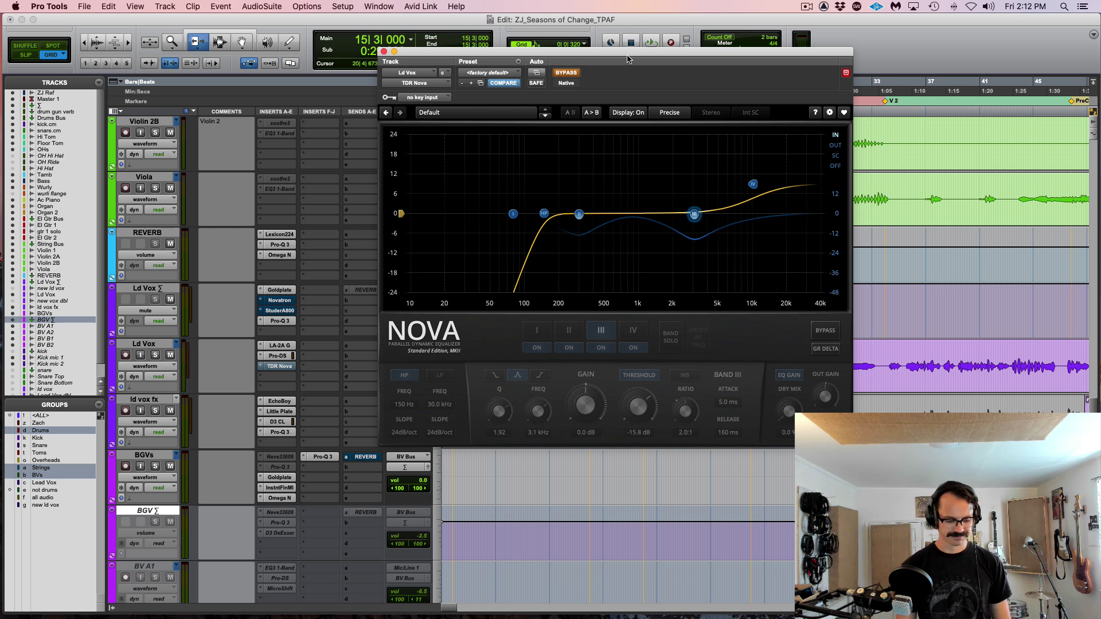
key("space")
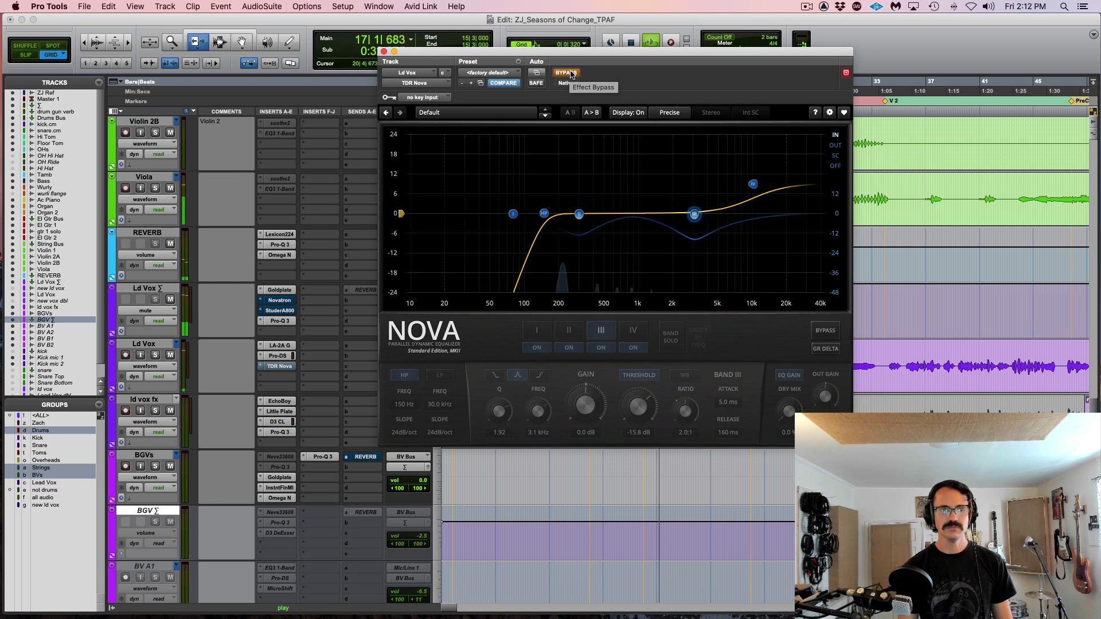
left_click(566, 73)
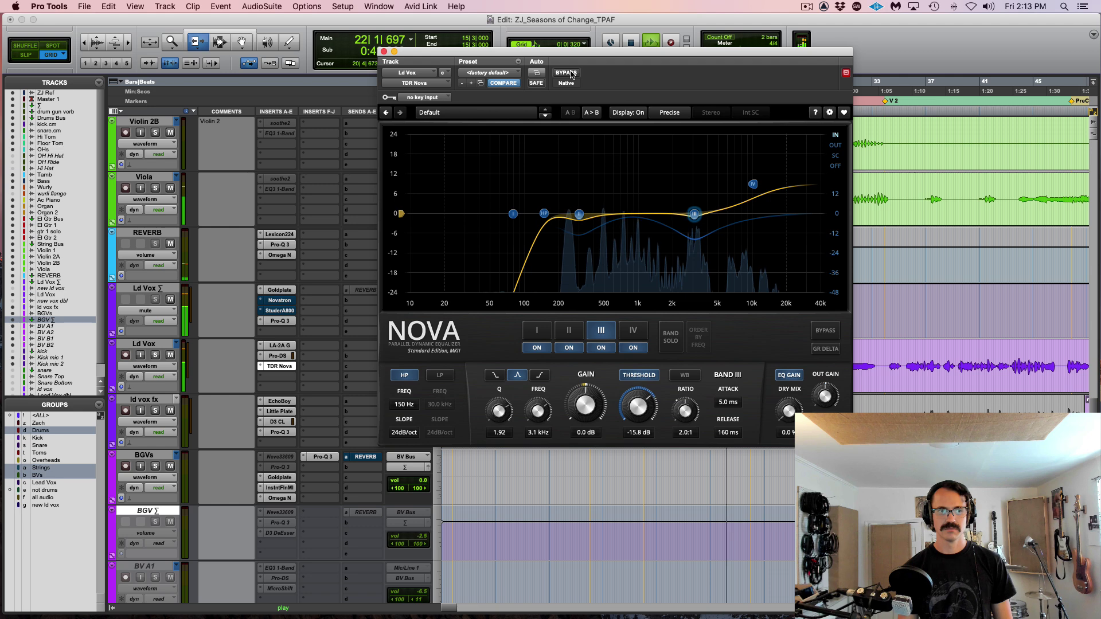
key("space")
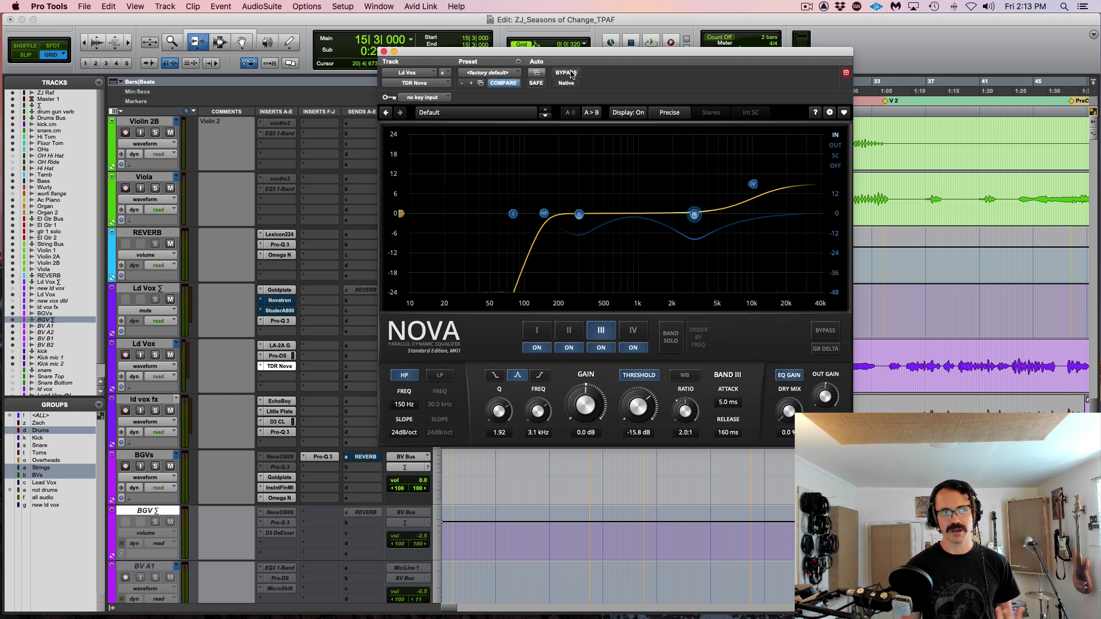
left_click(572, 73)
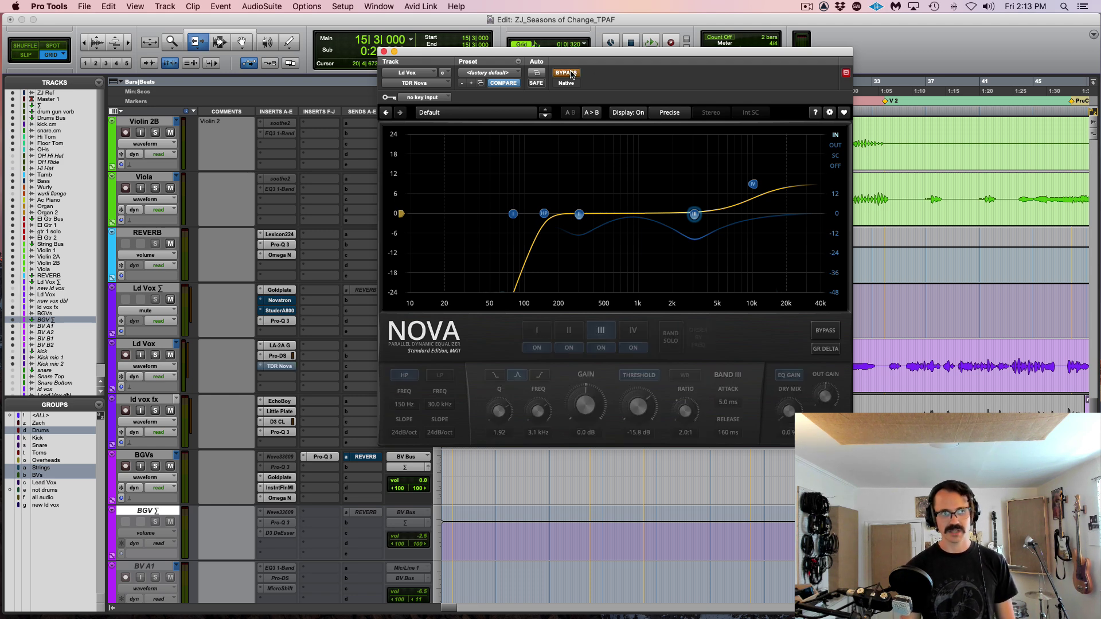
key("space")
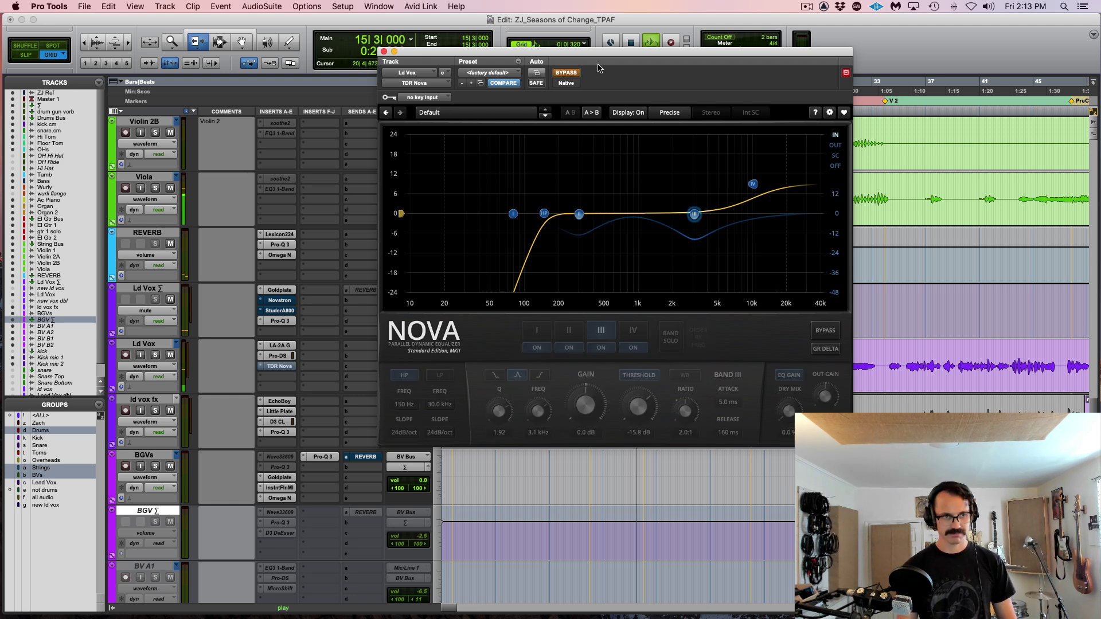
left_click(569, 74)
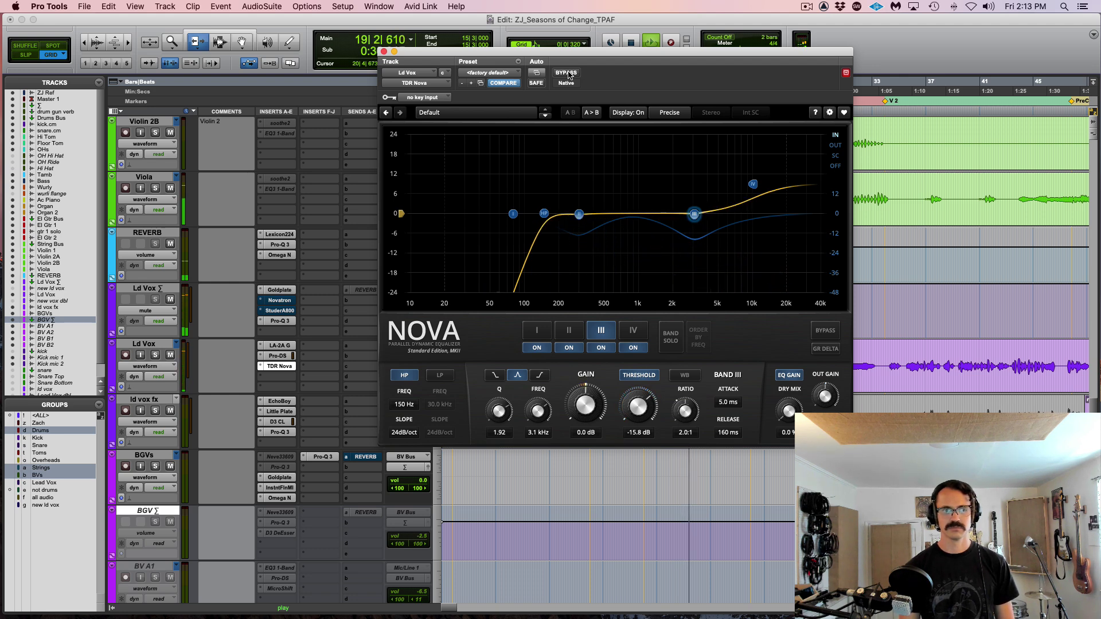
key("space")
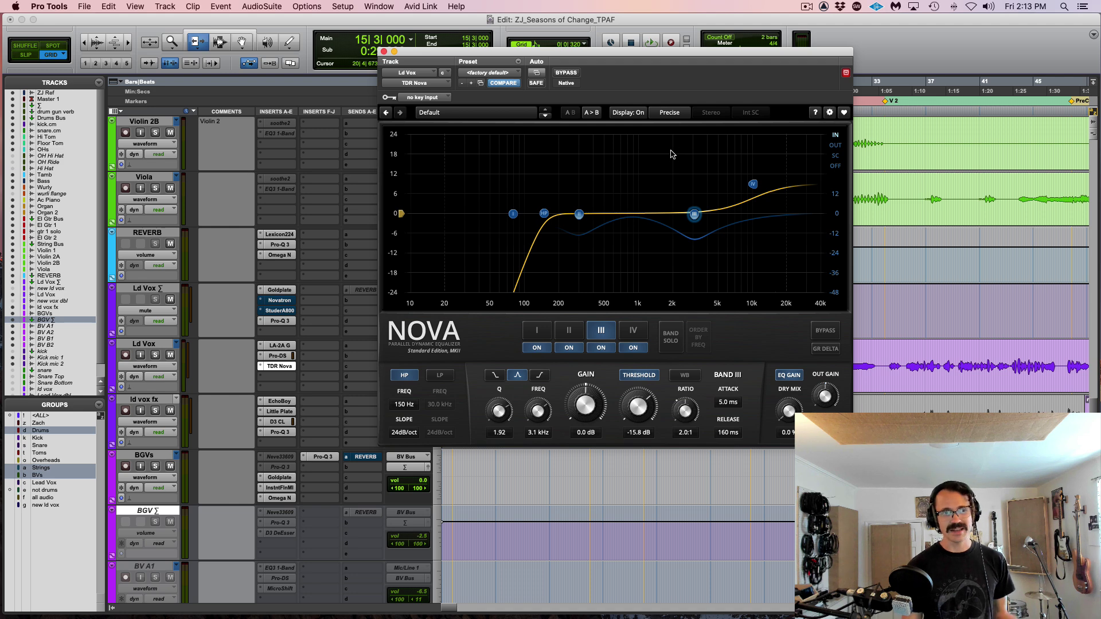
Raise the band IV high-shelf gain to 15 dB and play back the lead vocal to audition the brighter top end.
left_click(754, 184)
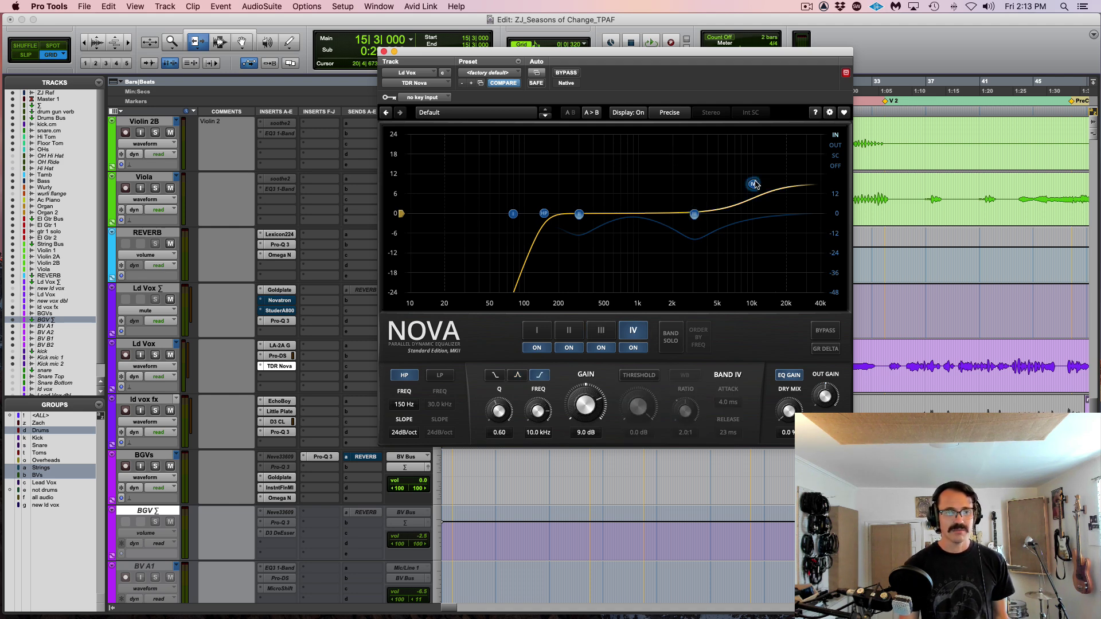
left_click(586, 432)
type("15")
key("Return")
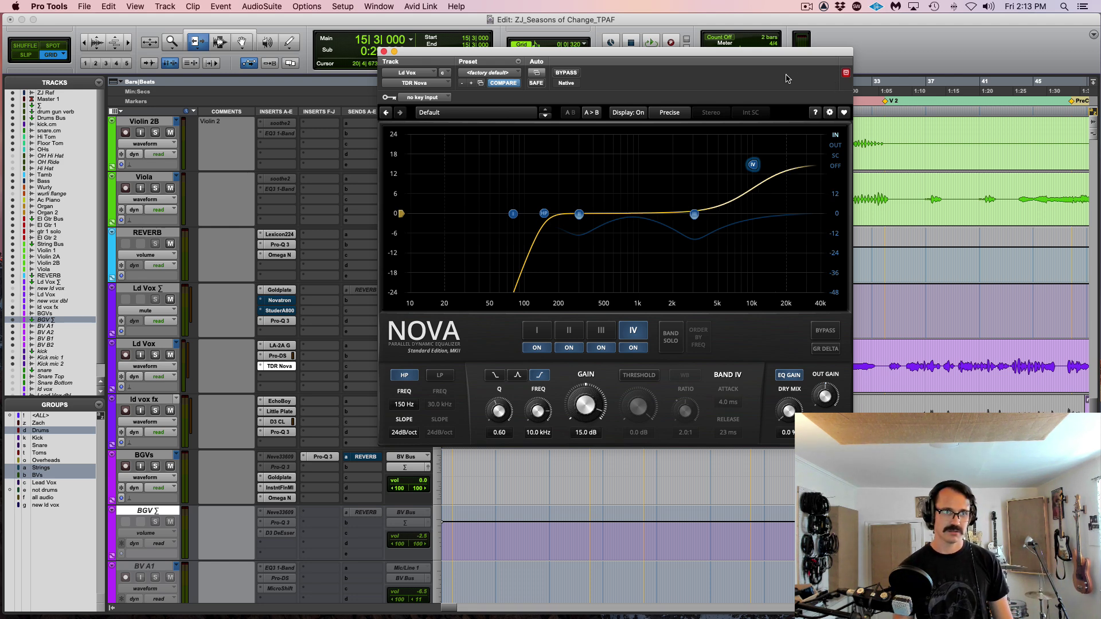
key("space")
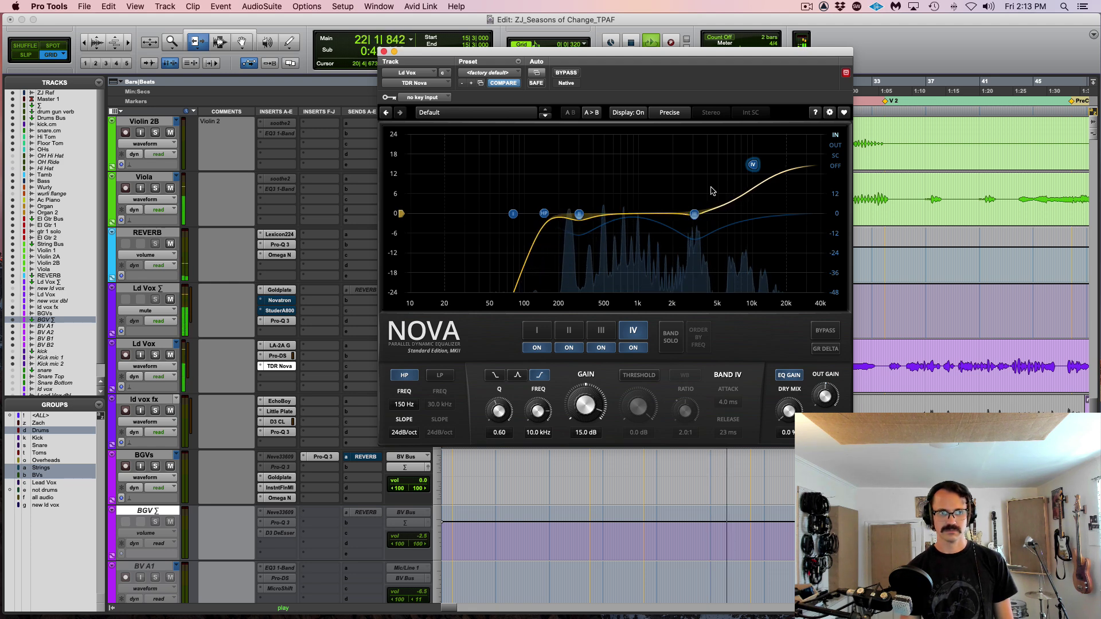
key("space")
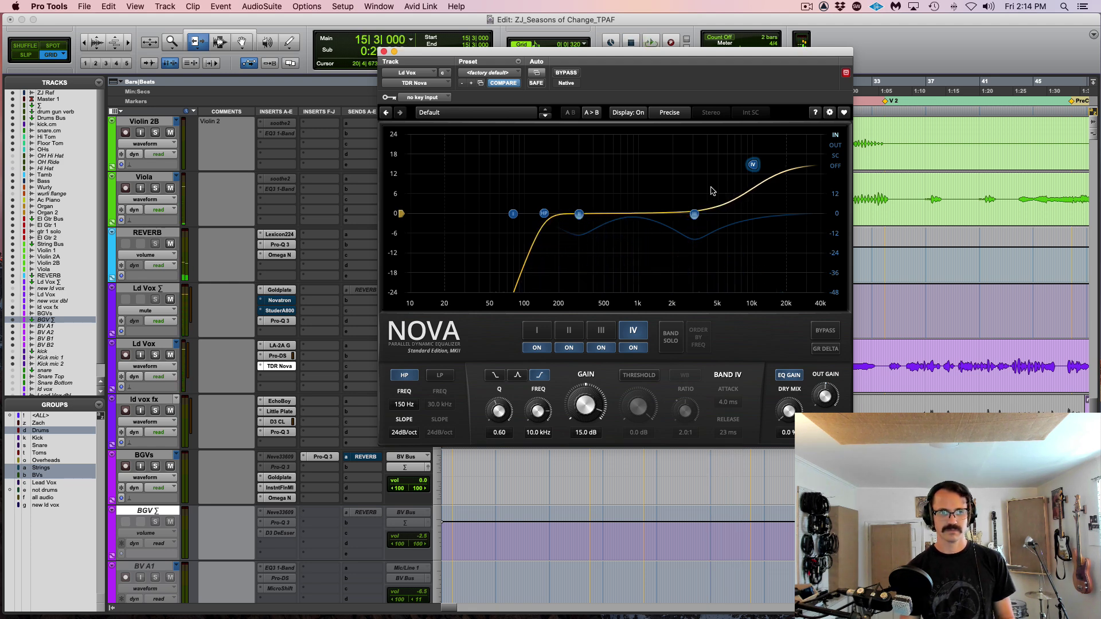